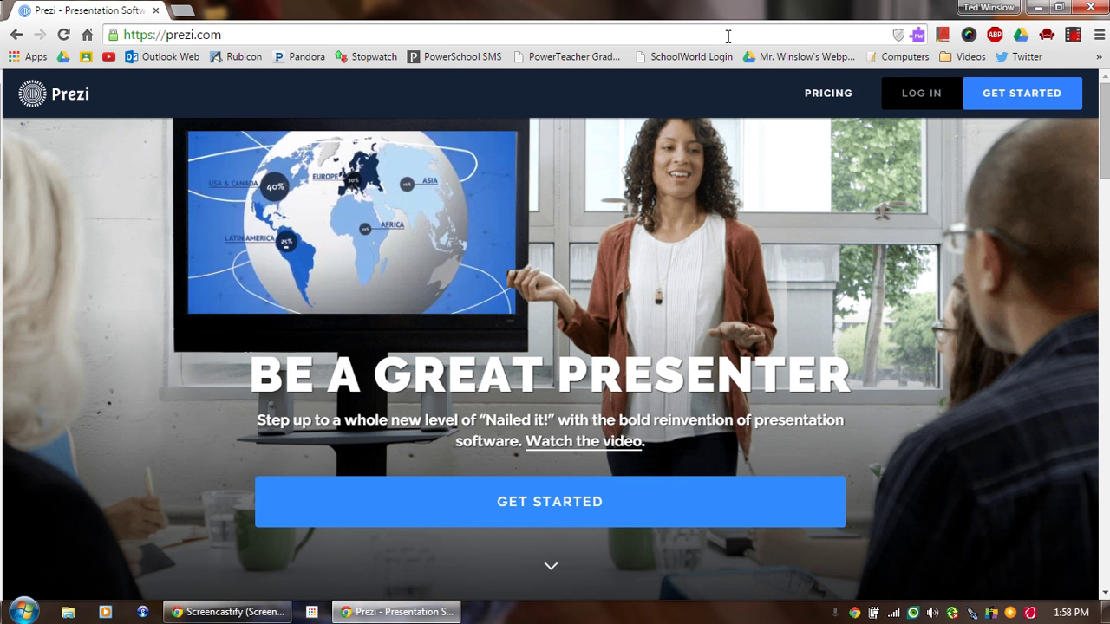
Step: Start signing up for Prezi and pick the free Public plan
click(997, 100)
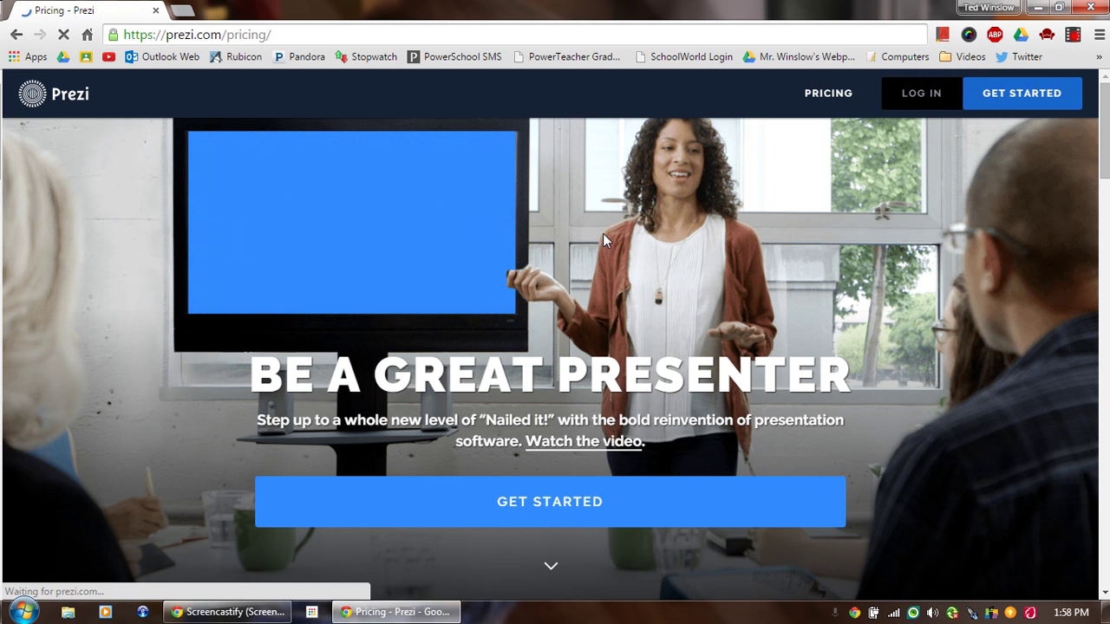
scroll(434, 165, down, 2)
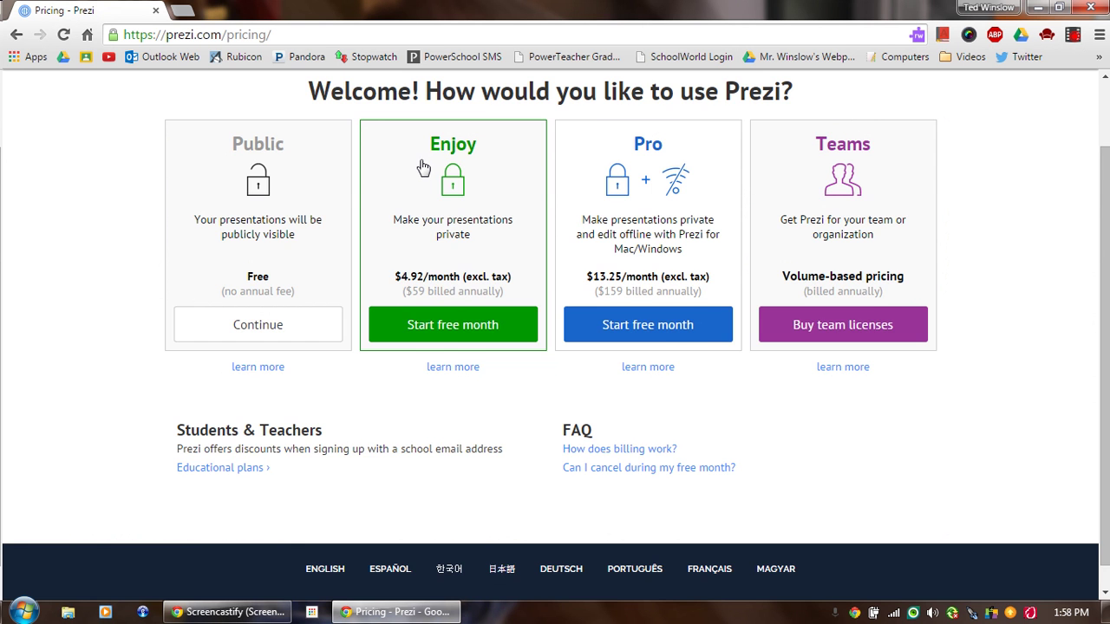
scroll(365, 225, up, 2)
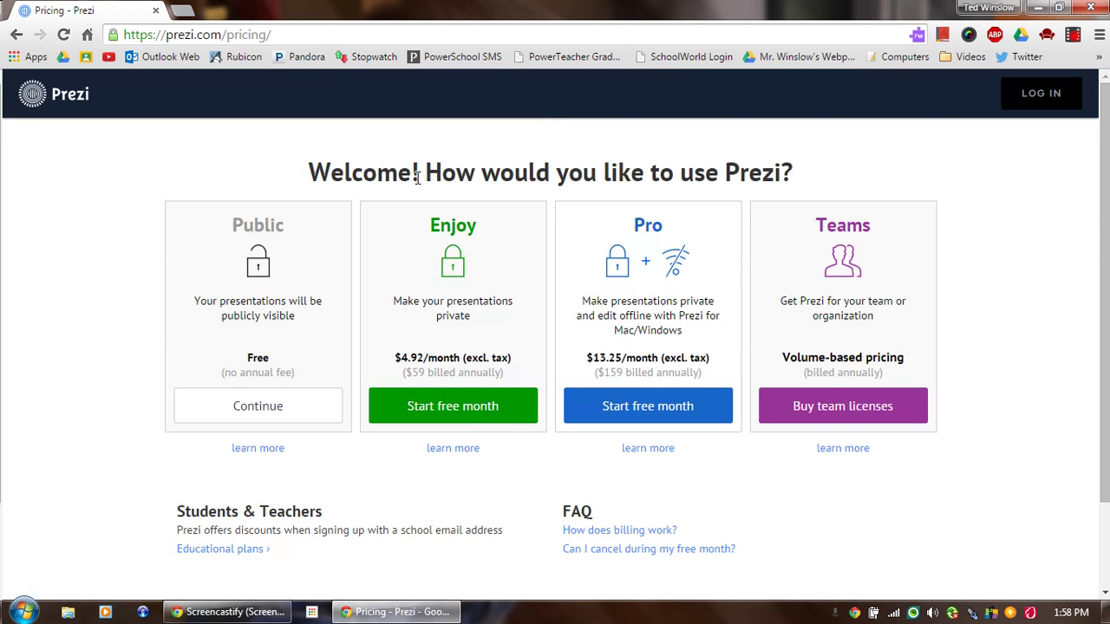
click(252, 416)
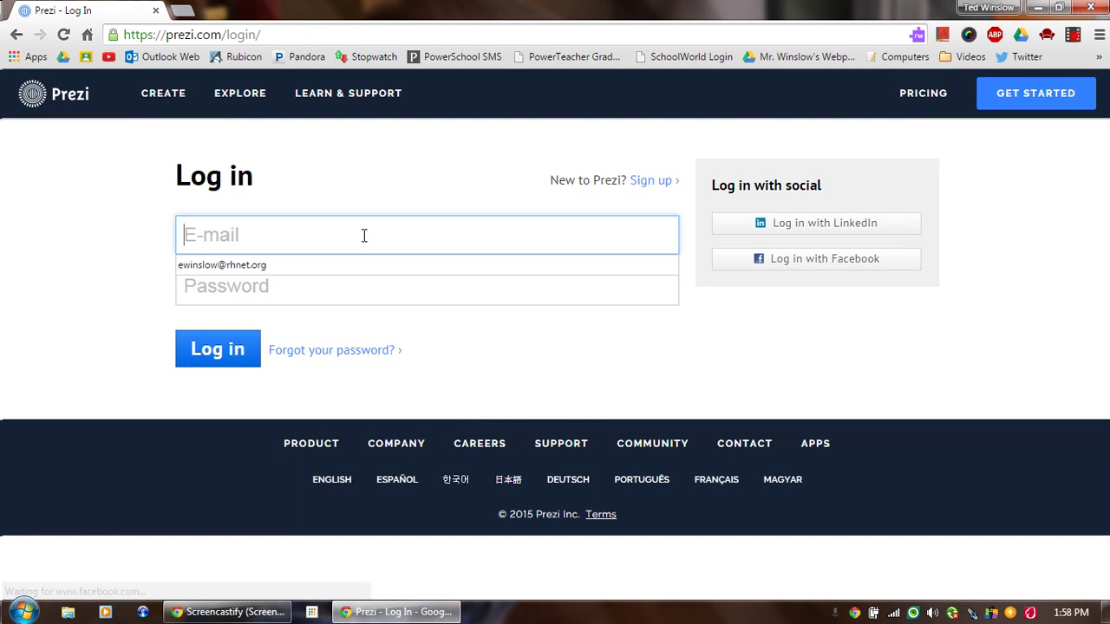
Step: Log in using the saved e-mail address and the account password
click(271, 267)
click(271, 287)
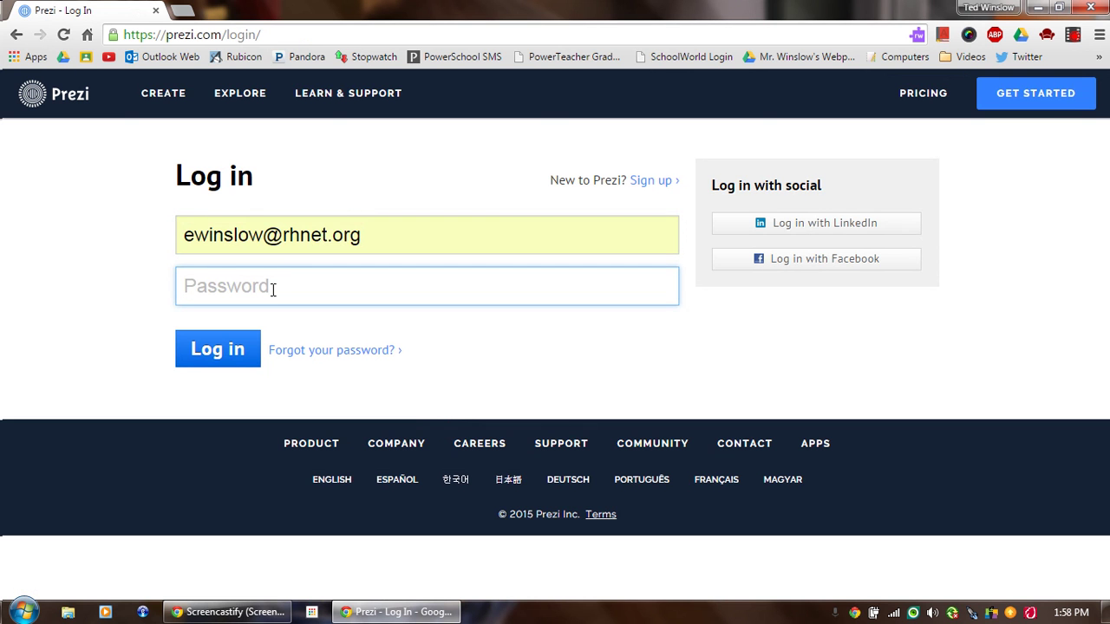
text(•••••••)
key(Return)
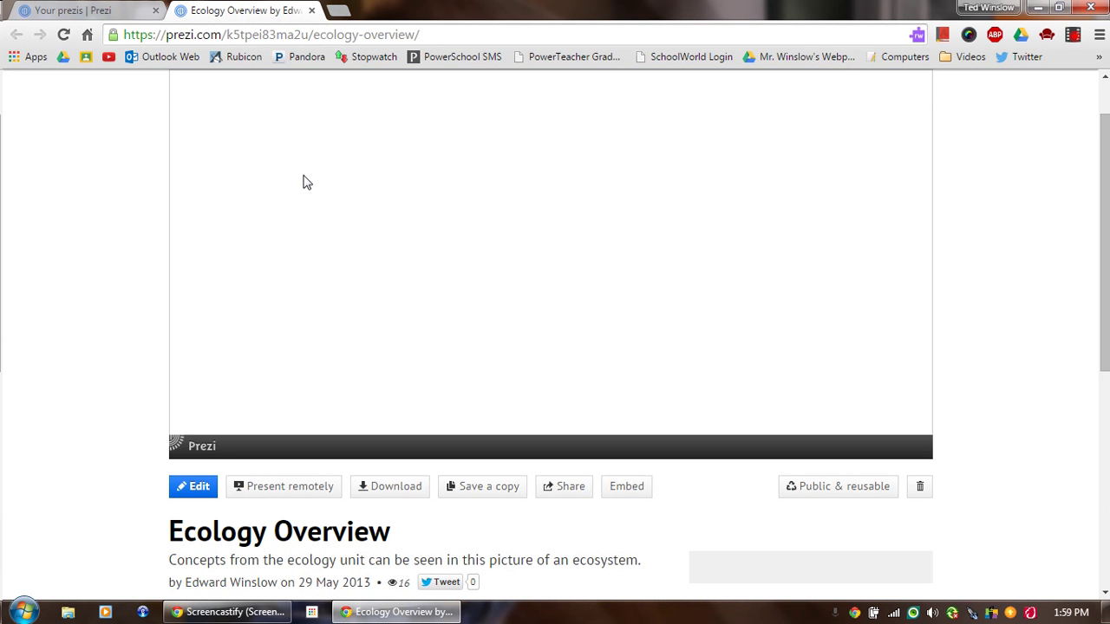
Step: Zoom into the circled snake frame and back out, then scroll through the Ecology Overview page
scroll(368, 199, up, 1)
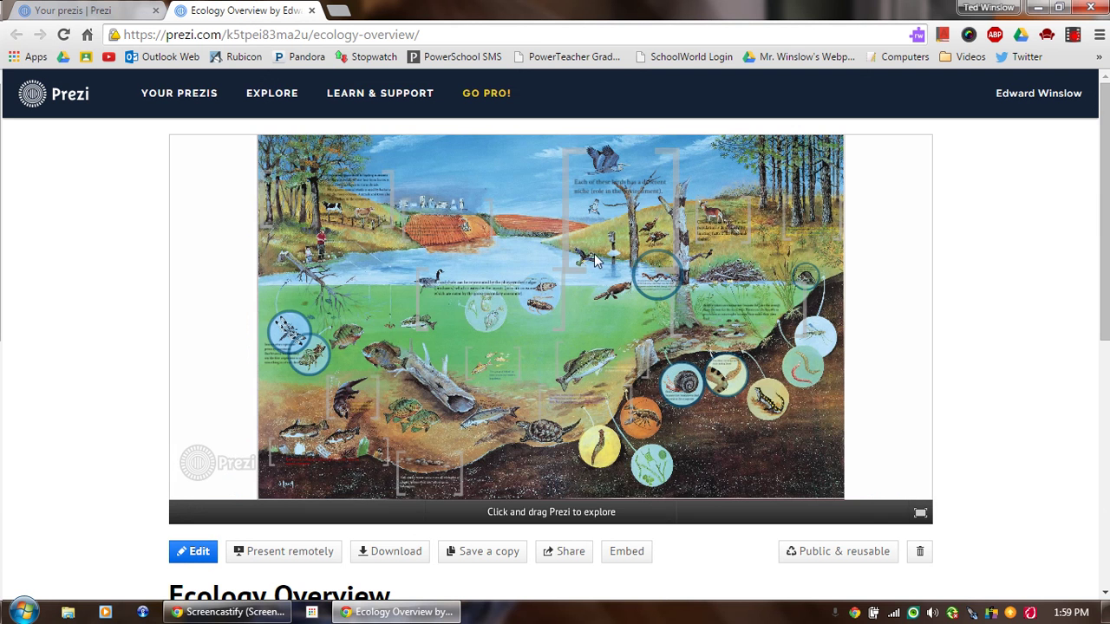
click(656, 288)
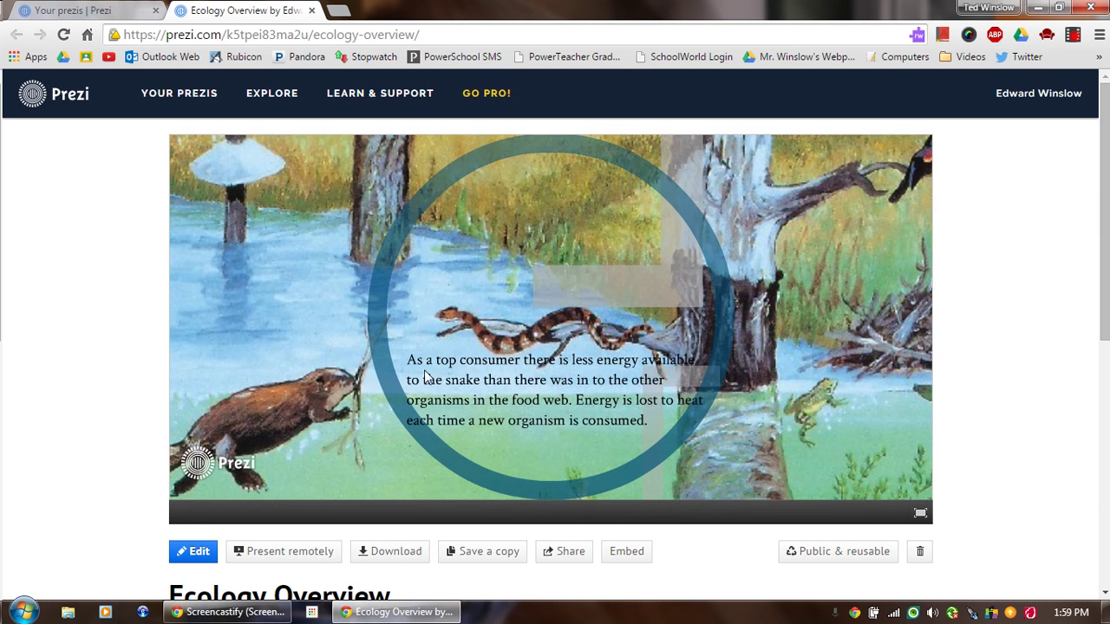
click(284, 315)
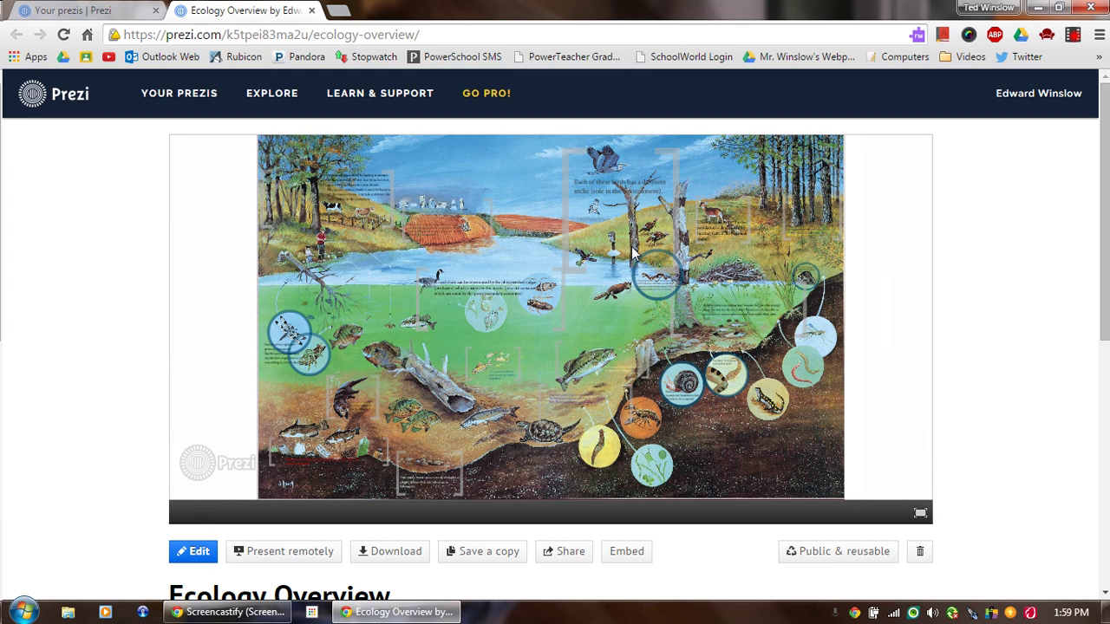
click(670, 324)
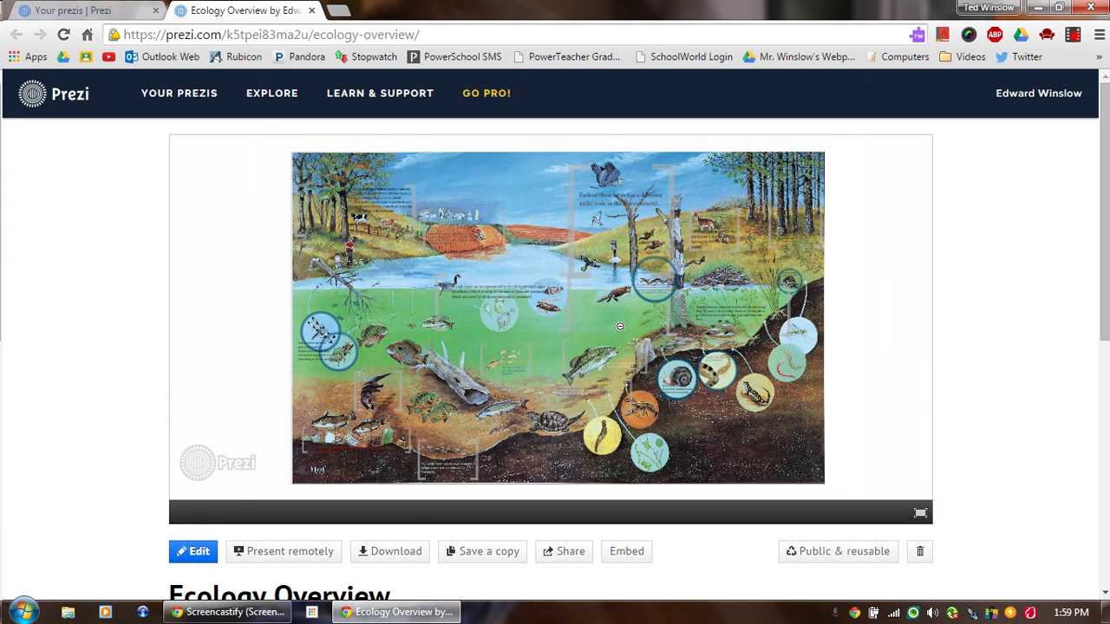
scroll(96, 391, down, 1)
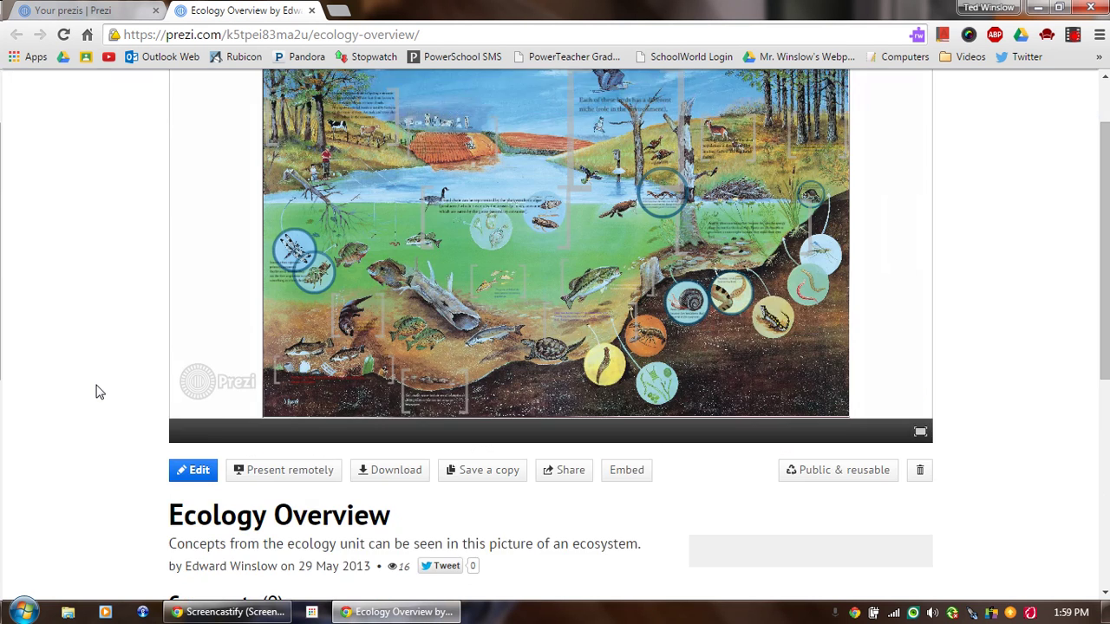
scroll(98, 399, down, 1)
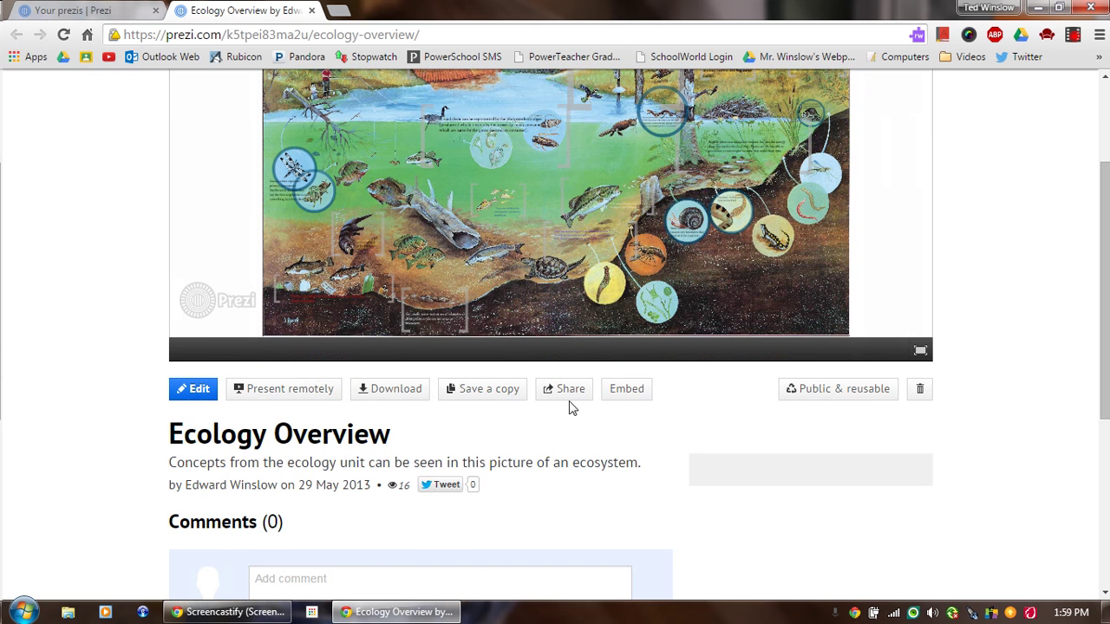
scroll(451, 428, up, 2)
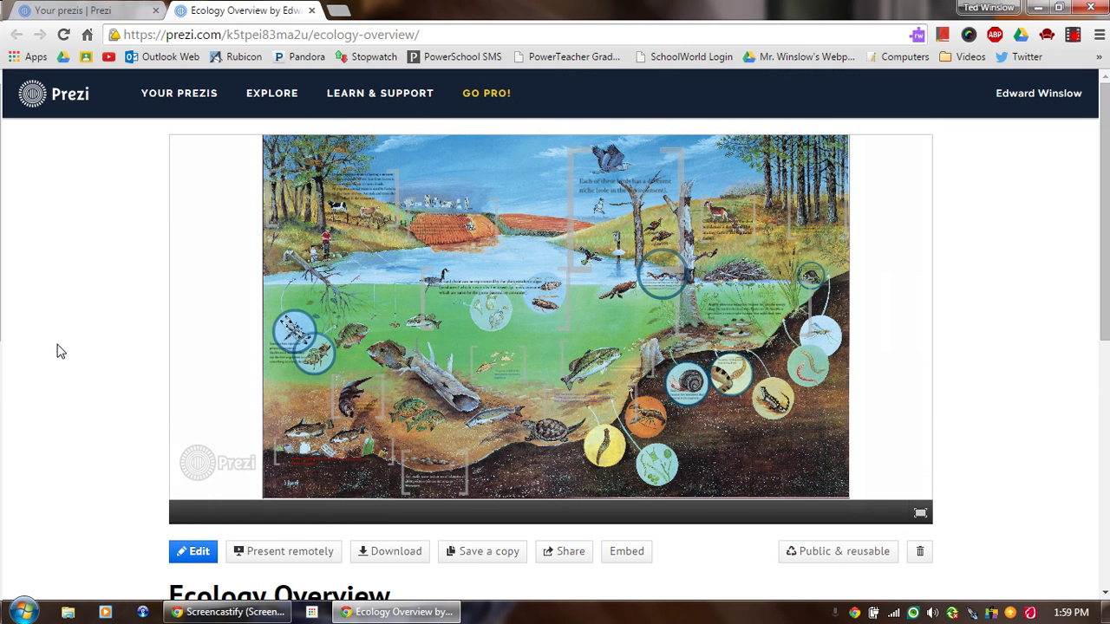
Step: Close the Ecology Overview tab and start a blank prezi without a template
click(310, 11)
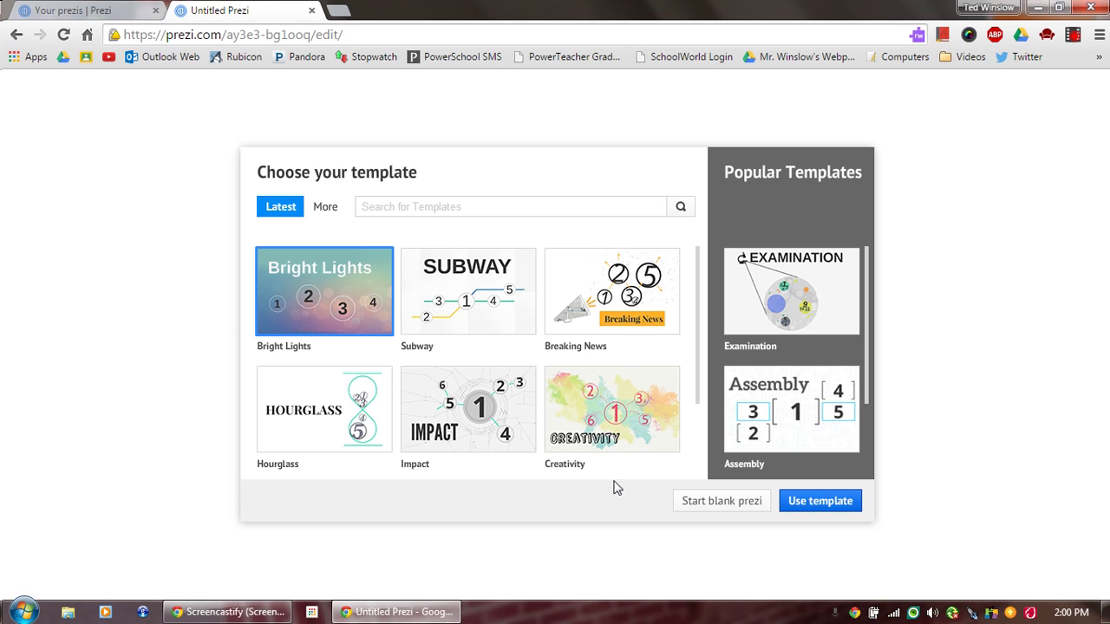
click(720, 503)
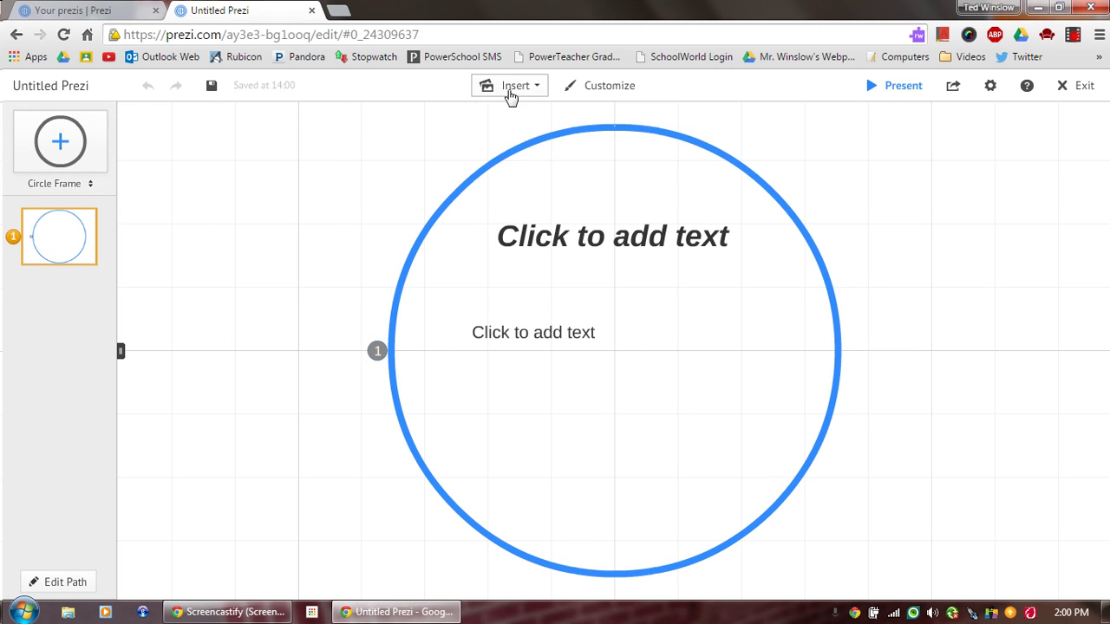
Step: Upload the jungle picture as an image and enlarge it around its centre
click(525, 90)
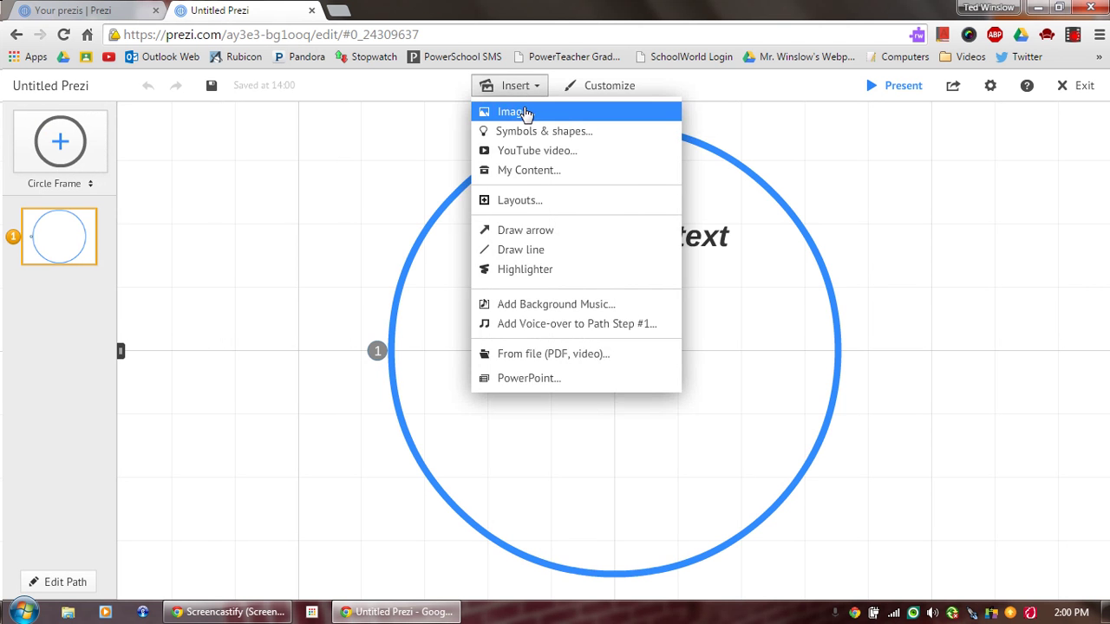
click(526, 111)
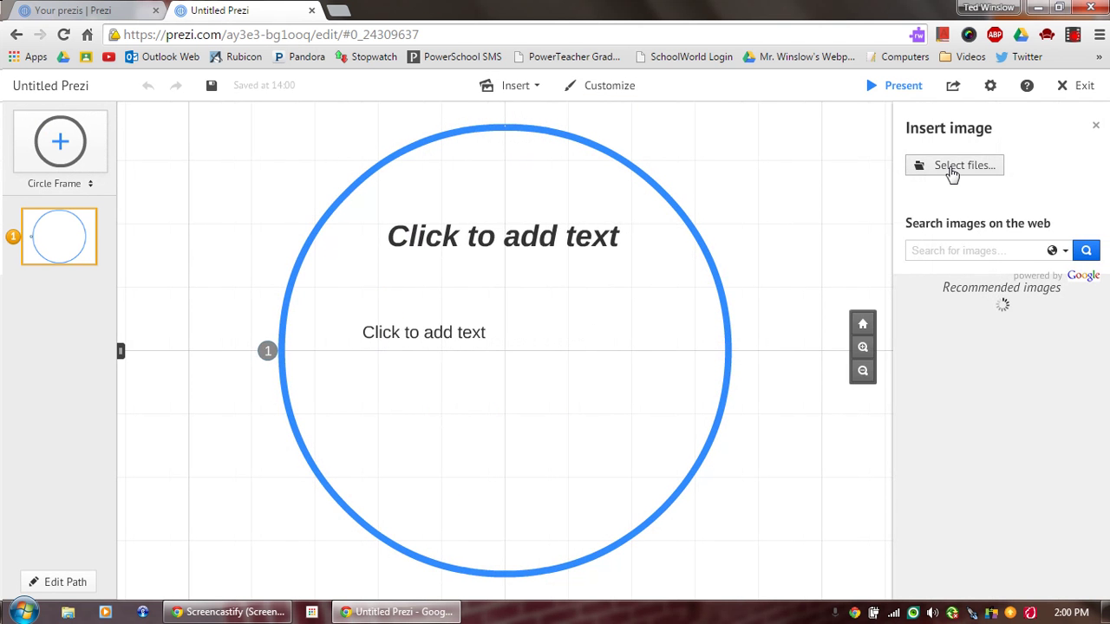
click(950, 167)
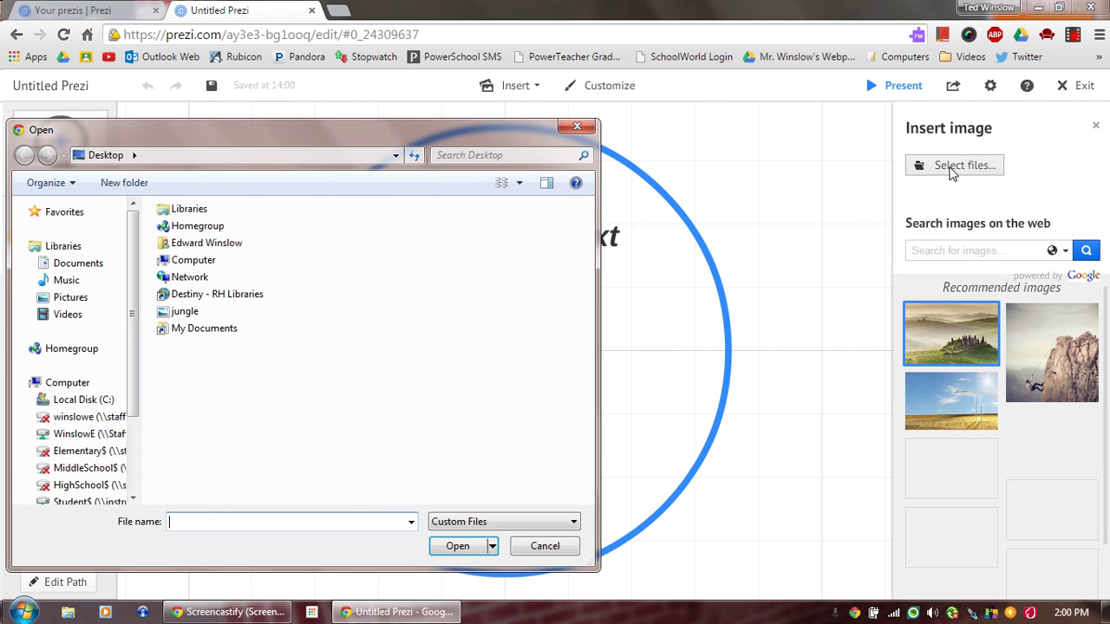
click(183, 311)
click(458, 545)
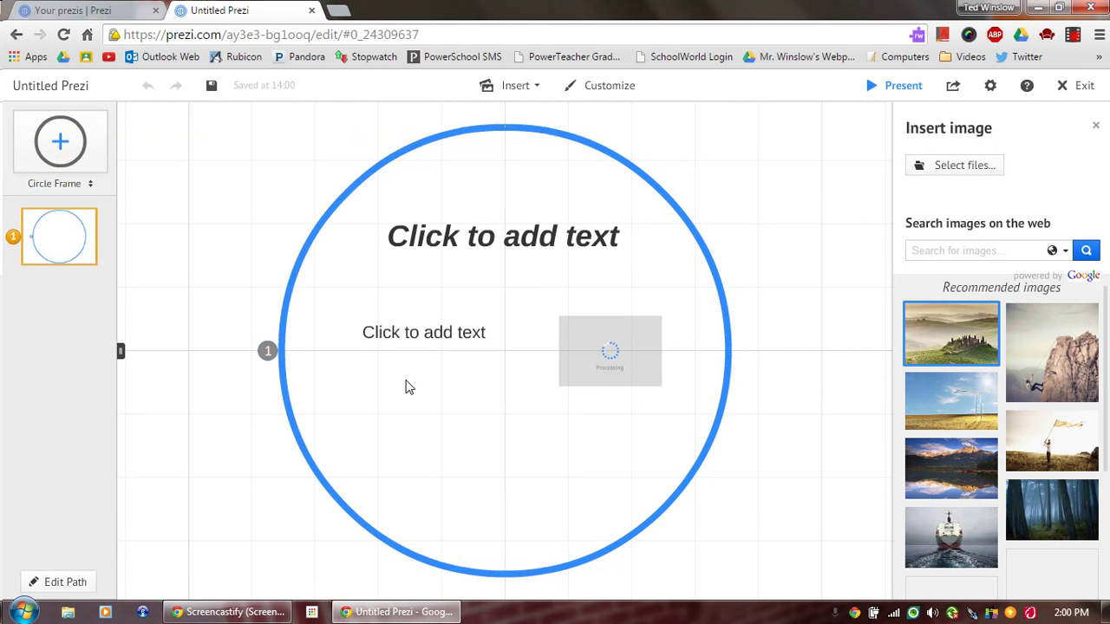
drag(555, 305, 141, 148)
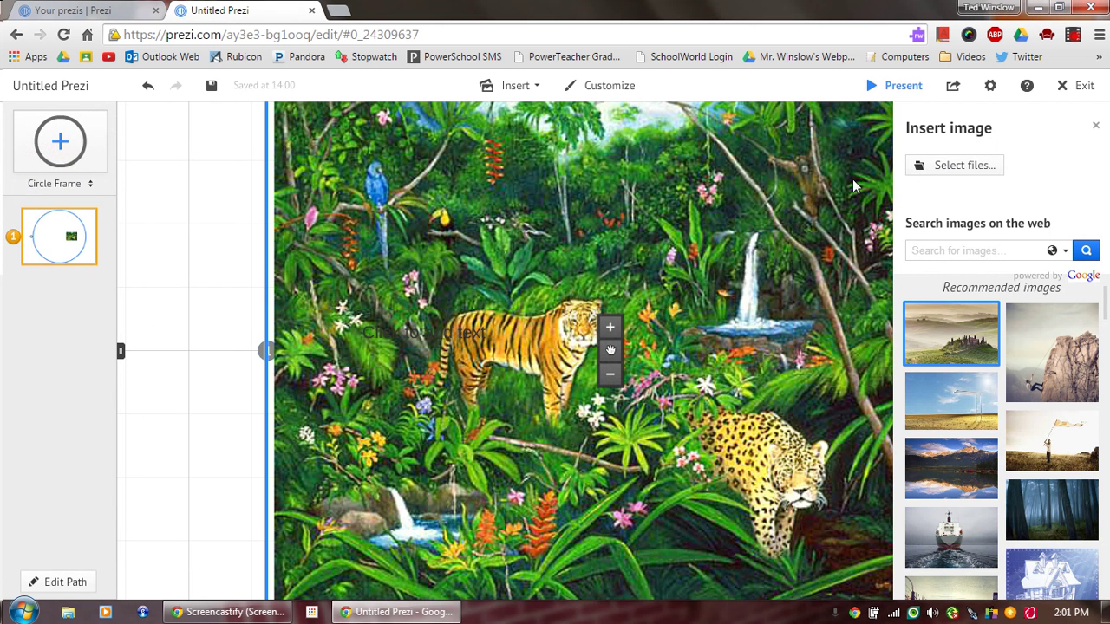
Step: Dismiss the image panel, shift the painting left, and bring up the frame-type list
click(1096, 126)
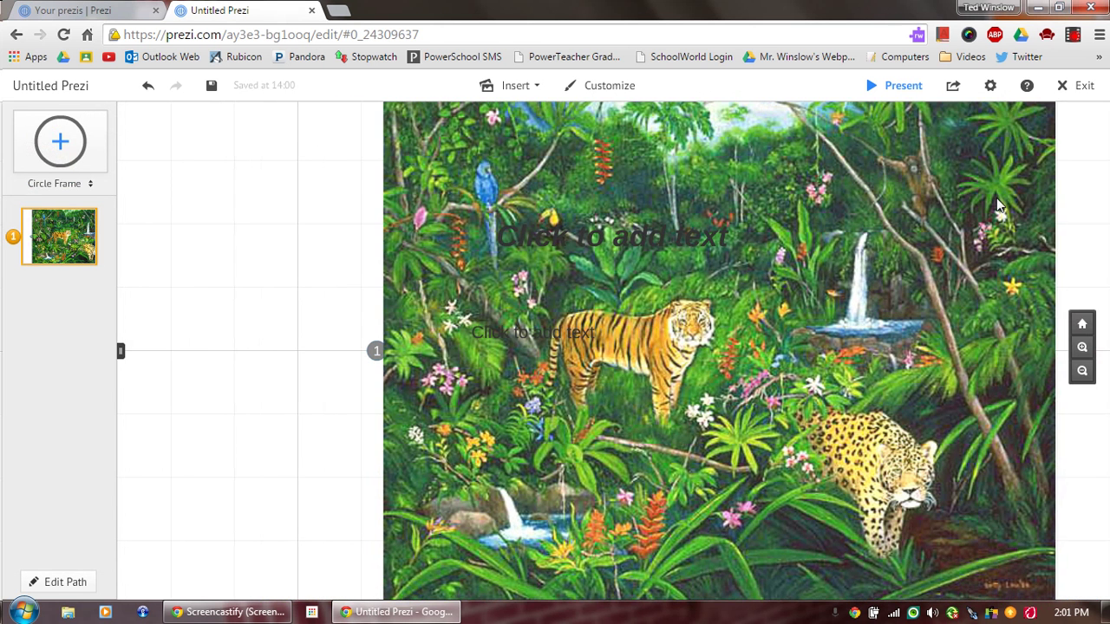
mouse_move(838, 190)
mouse_down()
mouse_move(661, 191)
mouse_move(730, 197)
mouse_up()
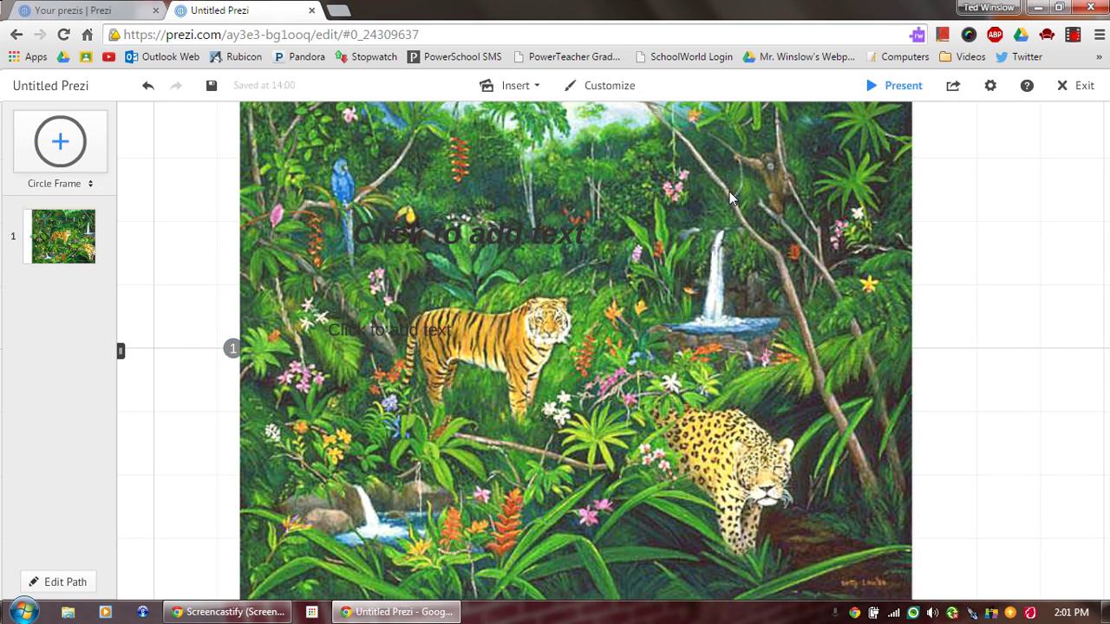
click(86, 185)
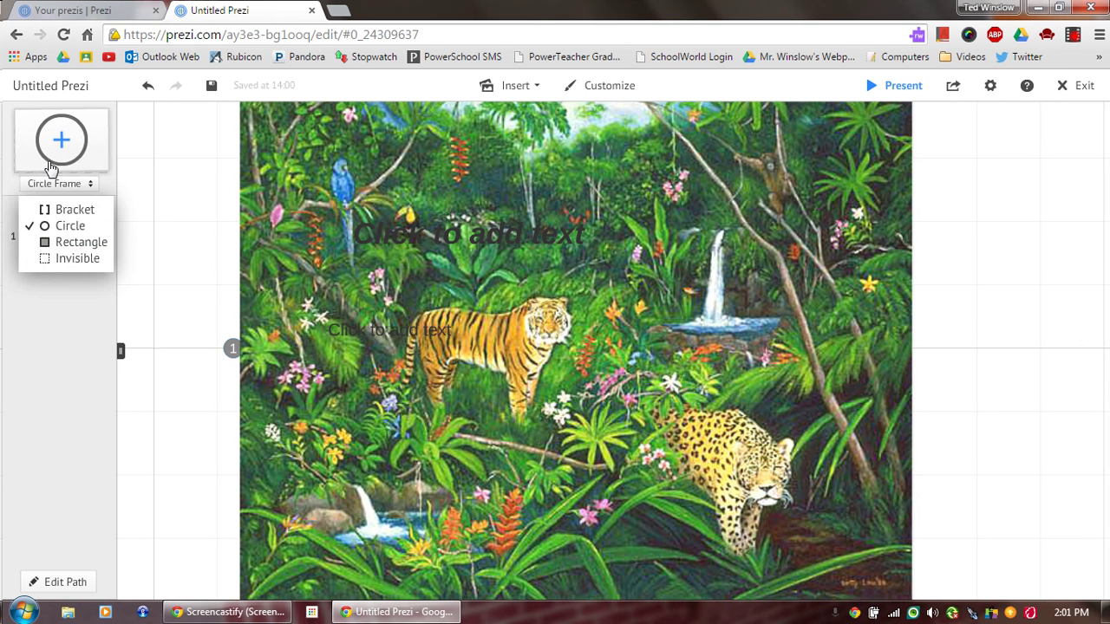
Step: Add a Bracket frame, shrink it slightly, and move it over the tiger's head
click(51, 211)
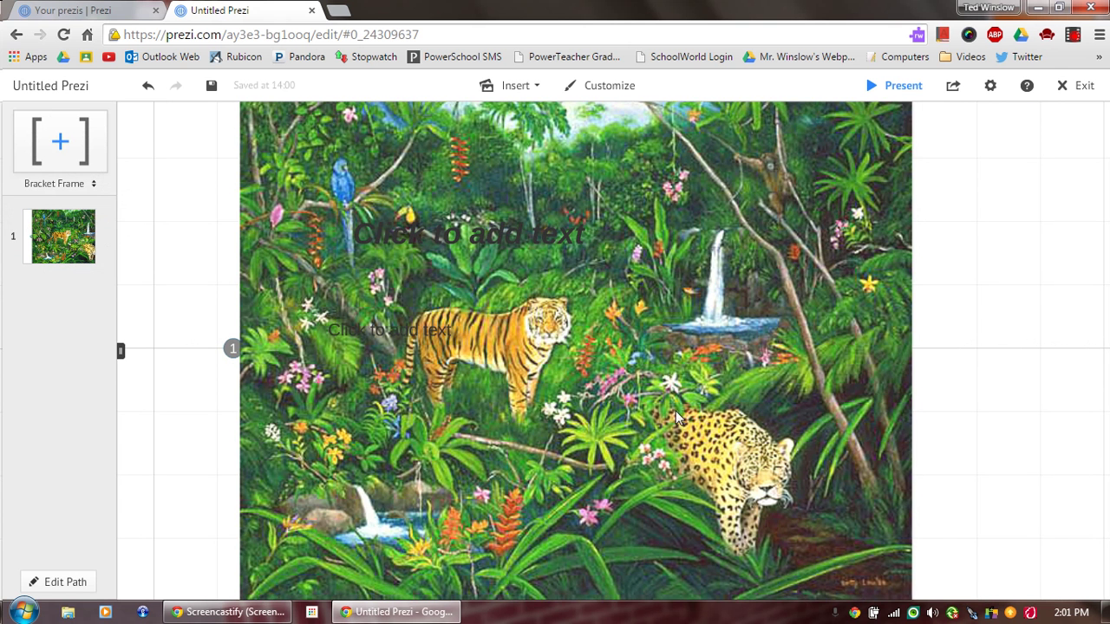
mouse_move(677, 412)
mouse_down()
mouse_move(744, 470)
mouse_move(641, 389)
mouse_up()
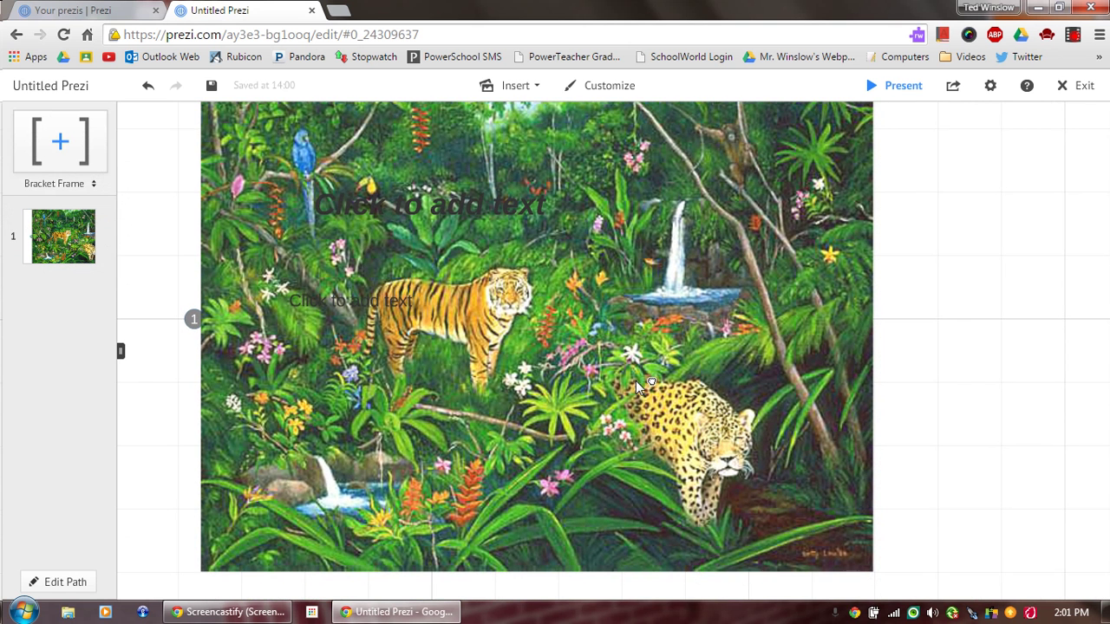
click(60, 140)
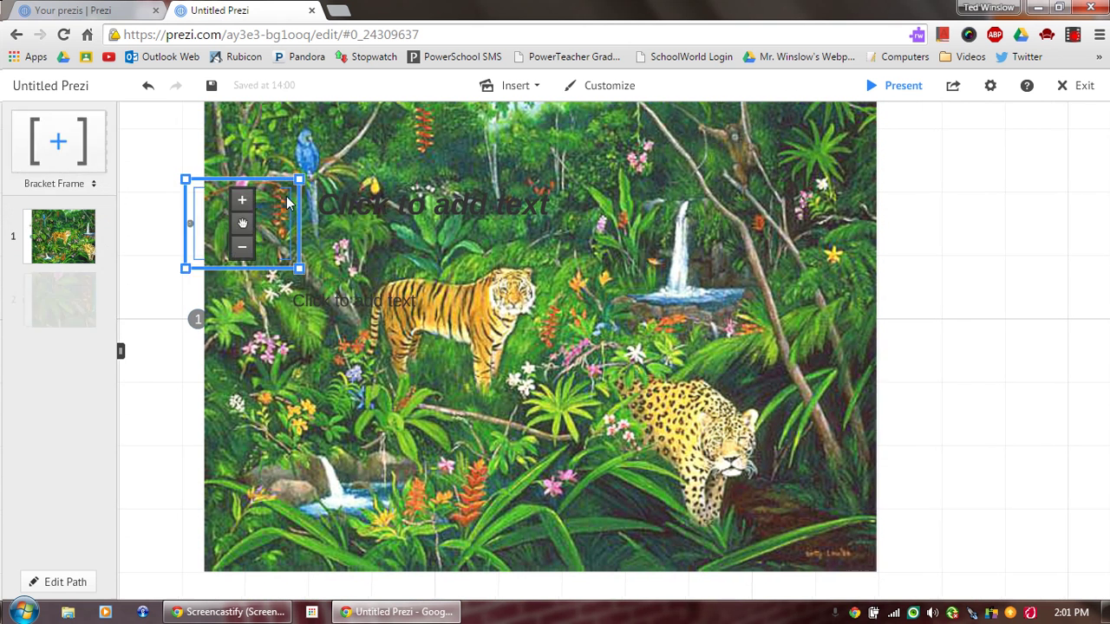
click(289, 202)
mouse_move(300, 180)
mouse_down()
mouse_move(305, 197)
mouse_move(305, 184)
mouse_up()
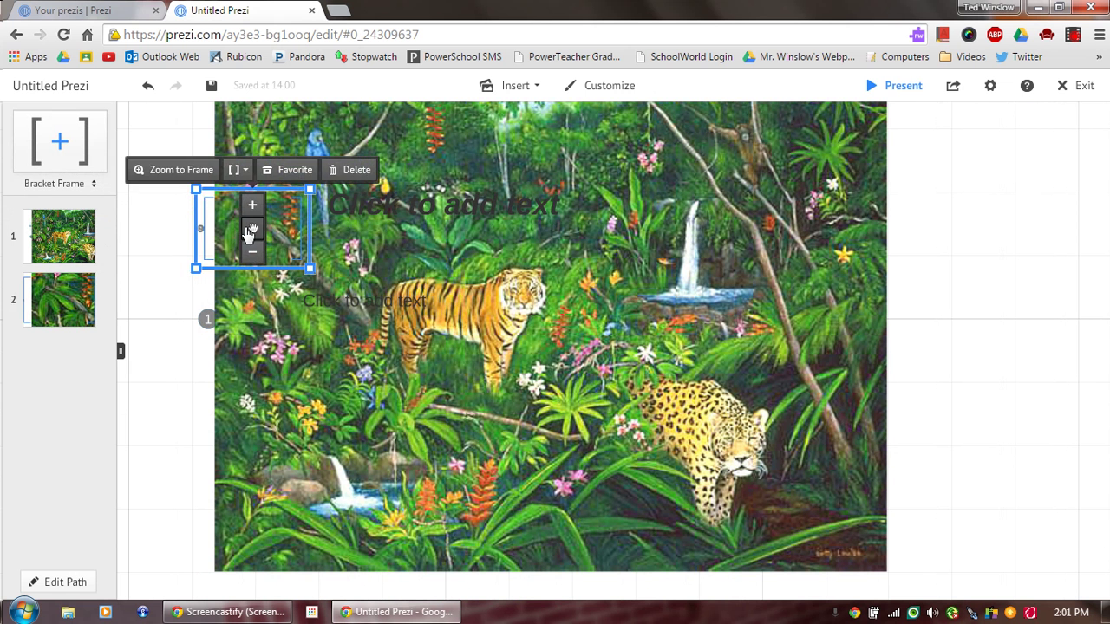
drag(253, 229, 516, 299)
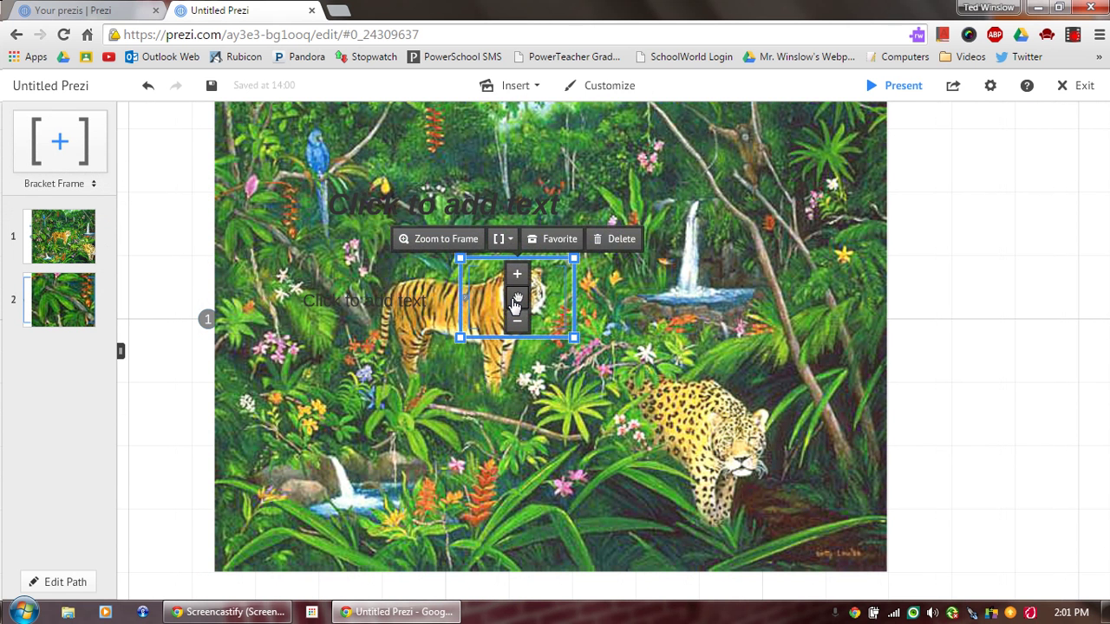
Step: Zoom to the tiger's bracket frame and write 'Tigers are carnivores' inside it
click(475, 275)
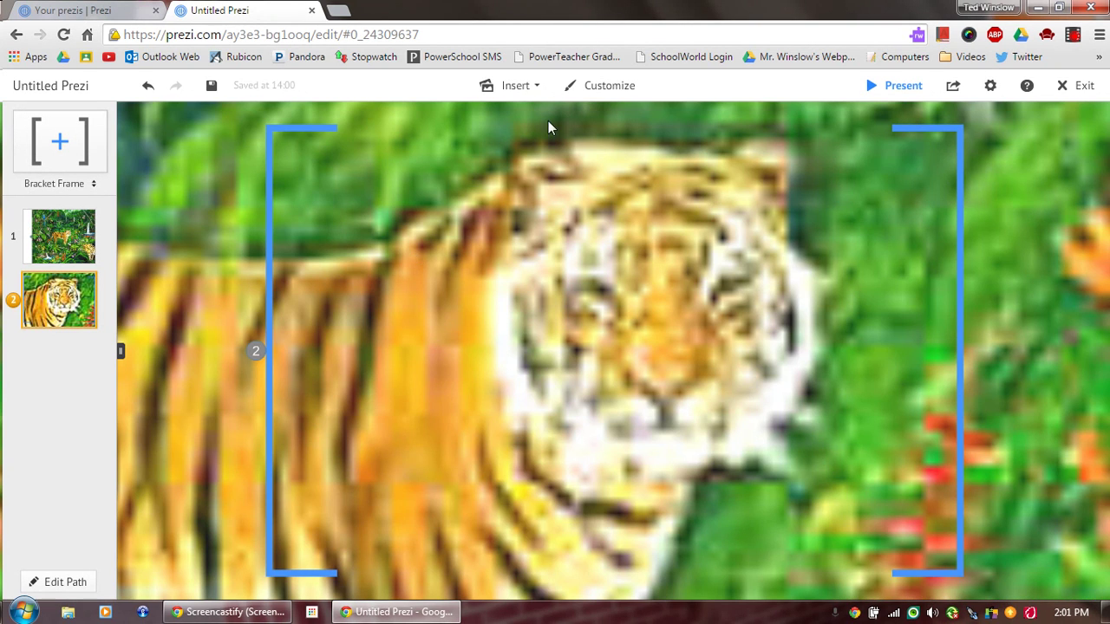
right_click(432, 238)
double_click(387, 203)
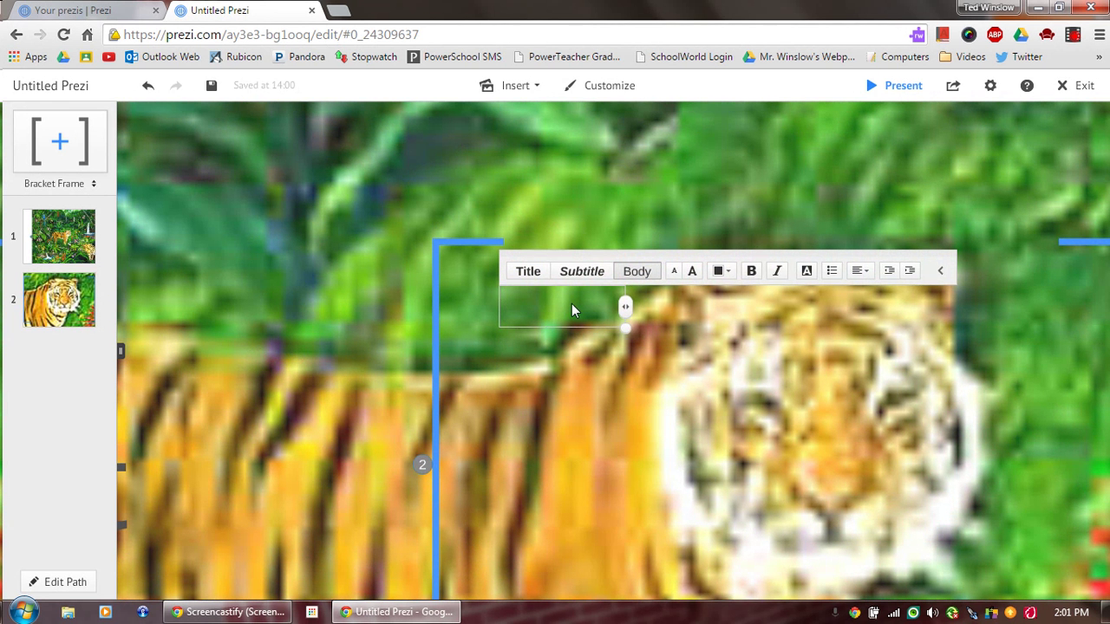
text(TIg)
key(BackSpace)
key(BackSpace)
text(igers are )
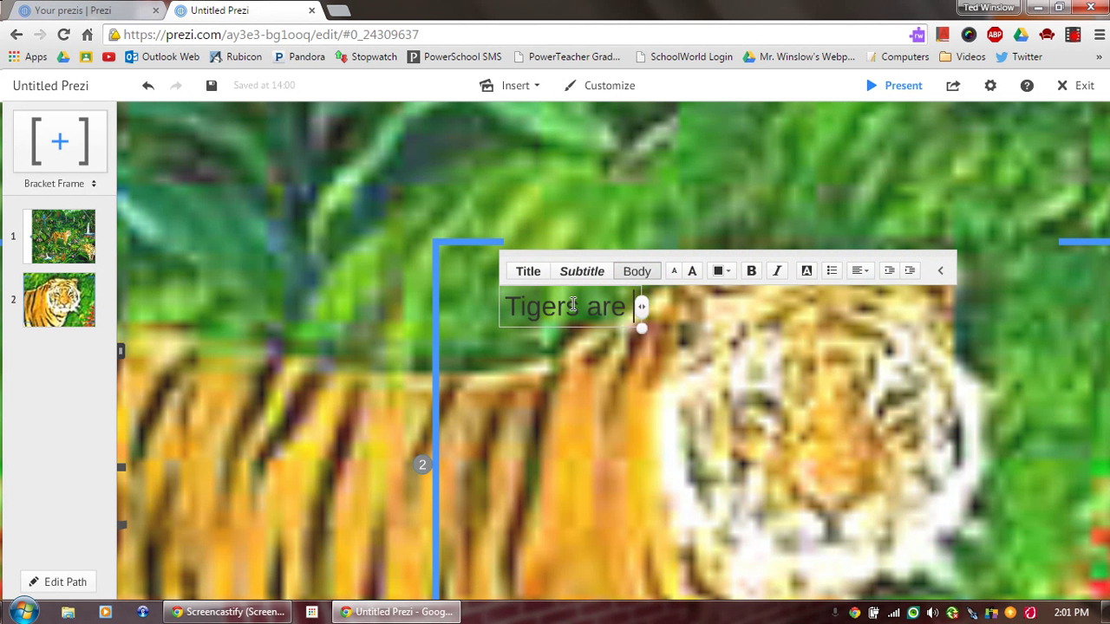
text(carnivo)
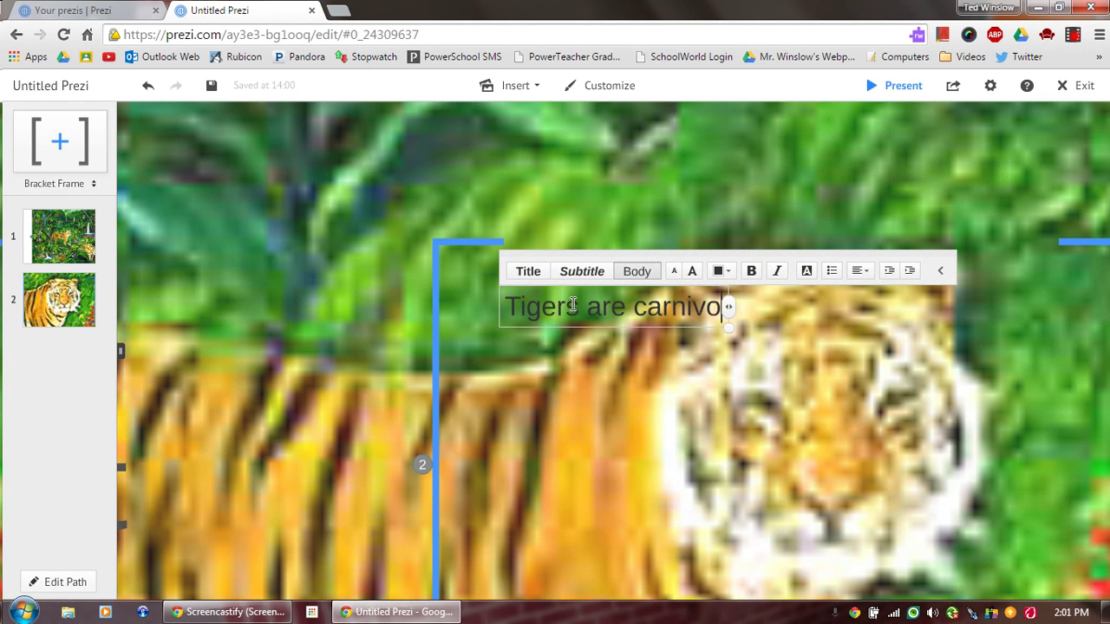
text(res)
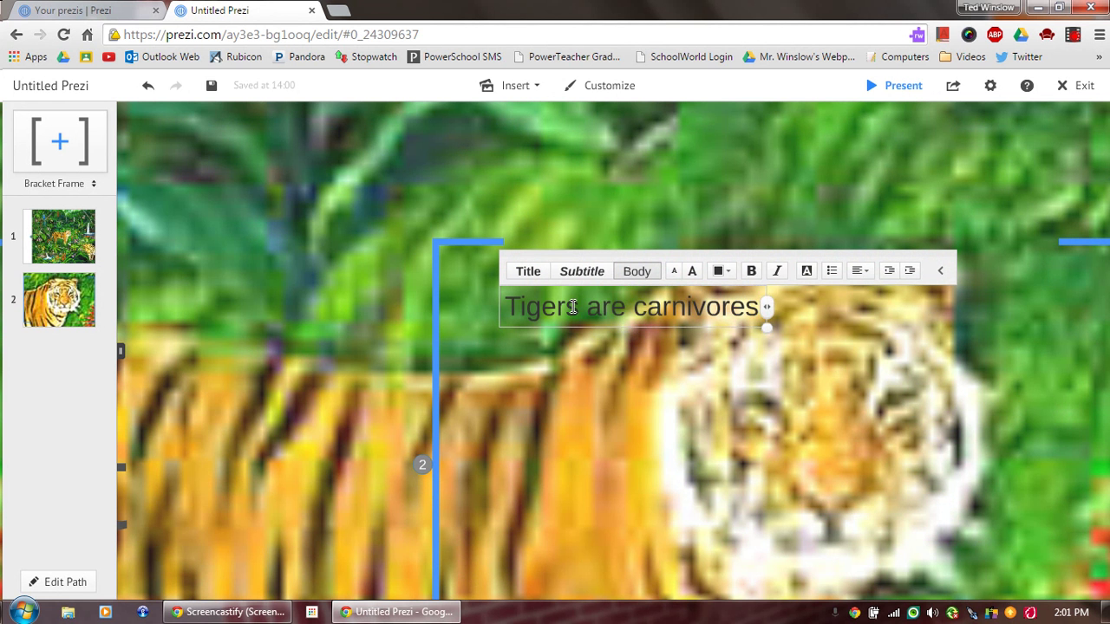
click(529, 446)
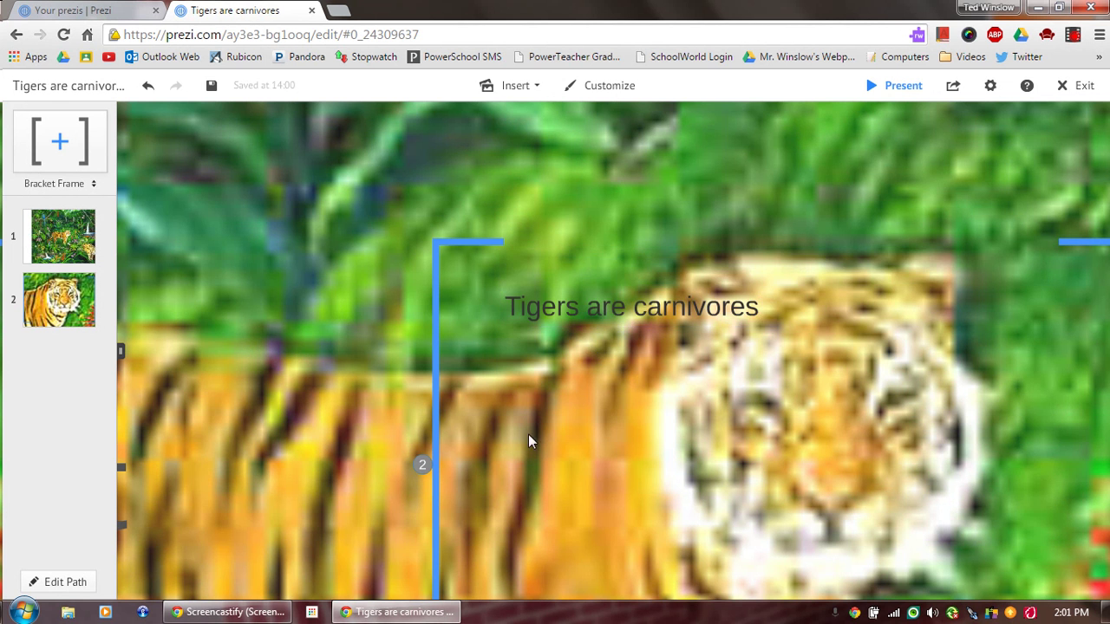
Step: Zoom out until the entire jungle painting is visible again
scroll(334, 353, down, 5)
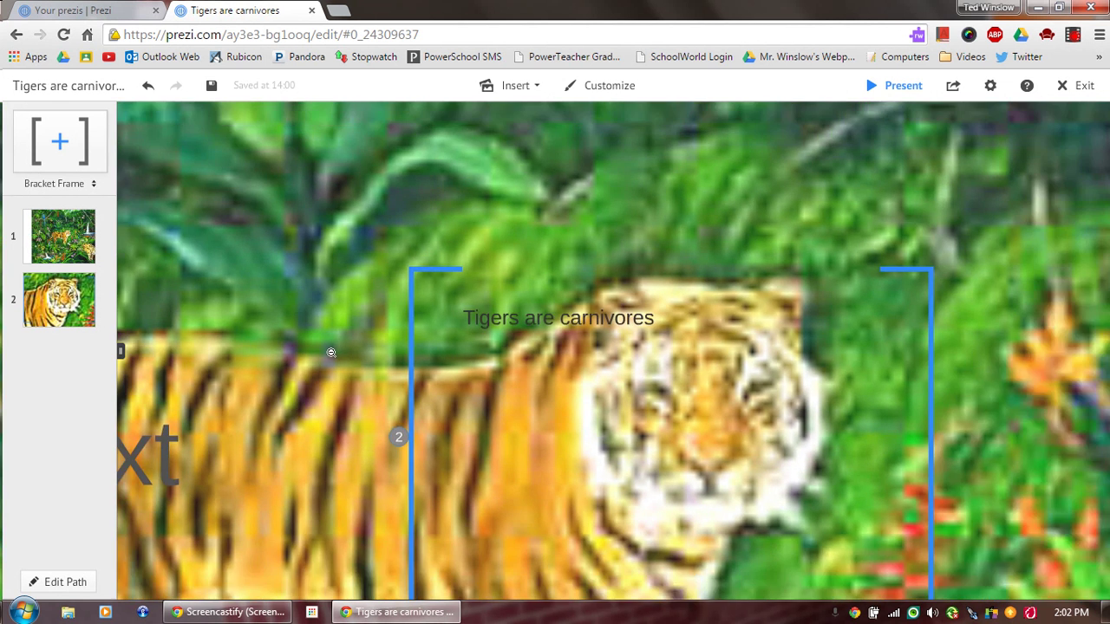
scroll(294, 365, down, 5)
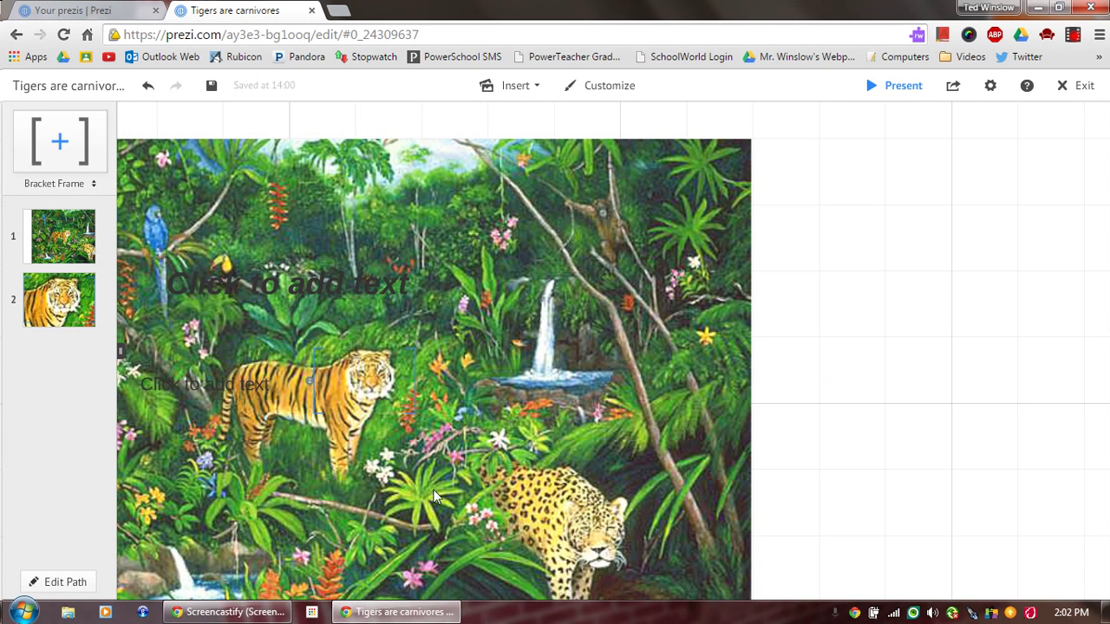
scroll(523, 426, up, 2)
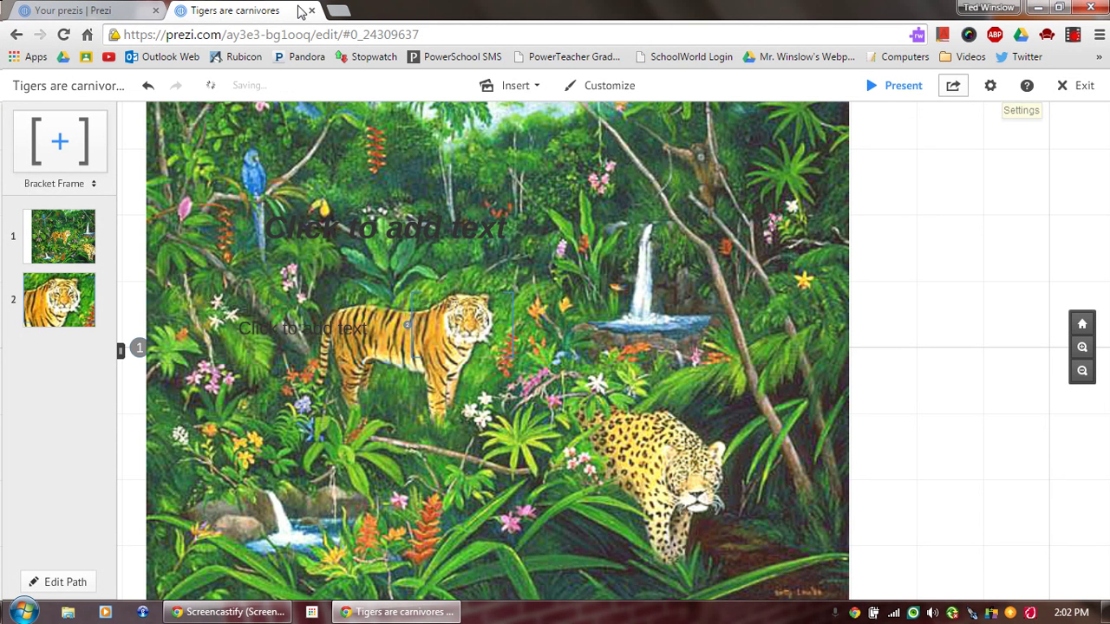
Step: Exit the editor to the 'Tigers are carnivores' prezi page and scroll through it
click(1060, 92)
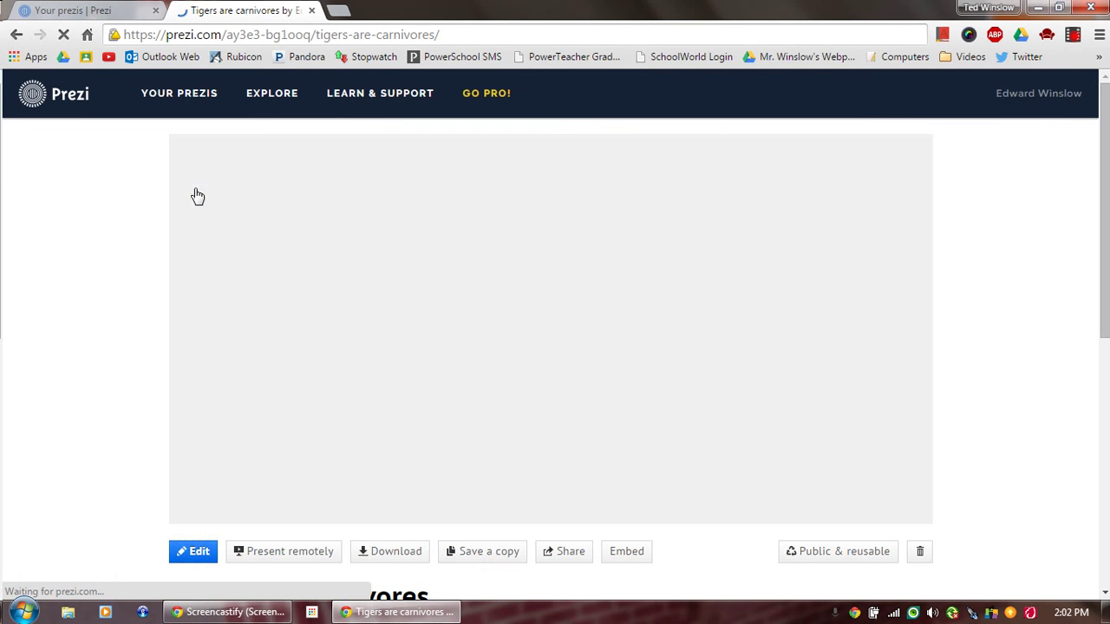
scroll(195, 197, down, 1)
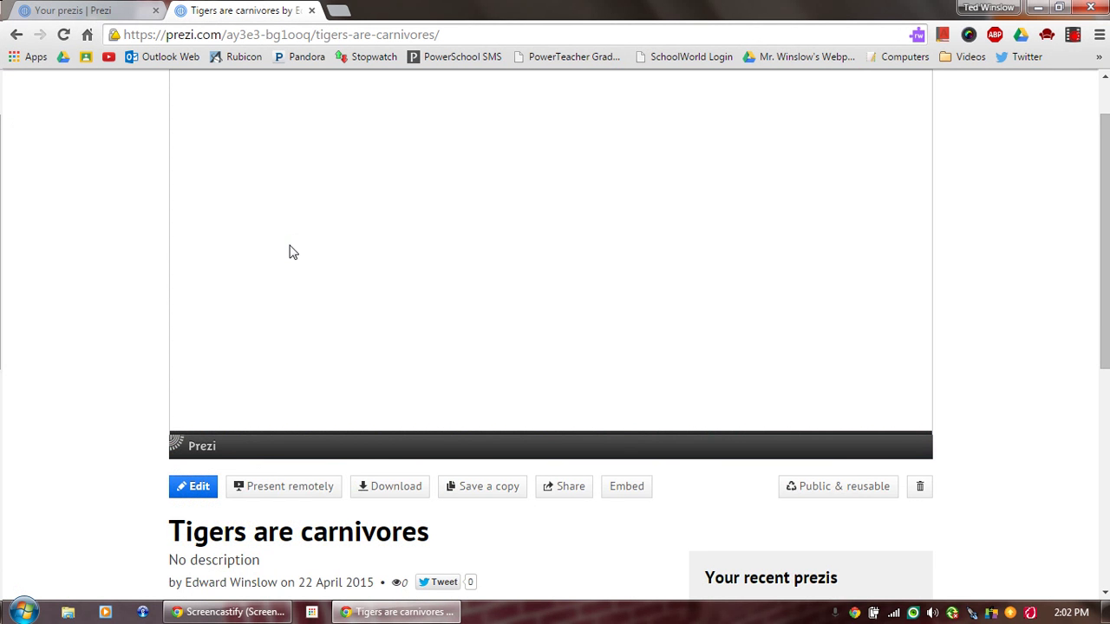
scroll(290, 260, up, 1)
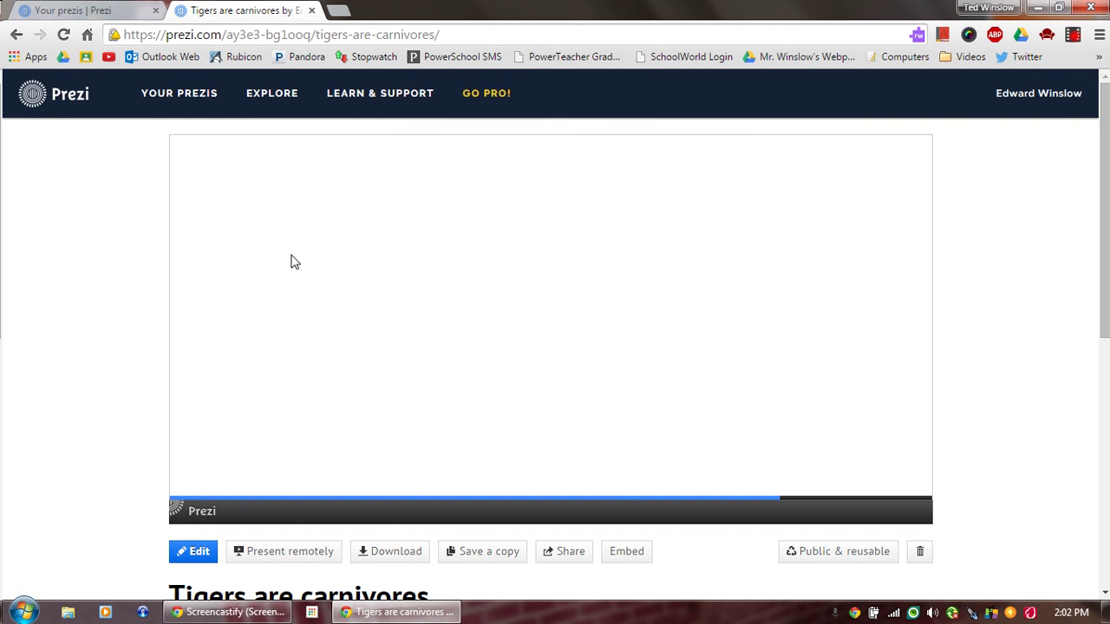